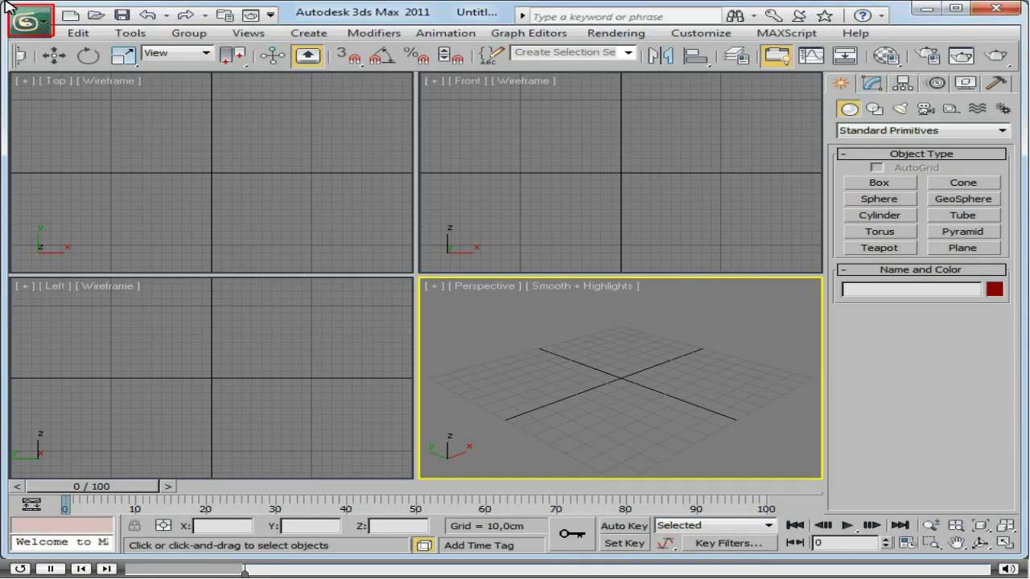
- Open sahnevarliklari.max from the ch11 folder, continuing past the missing sky_day.png warning
{"action": "left_click", "coordinate": [48, 24]}
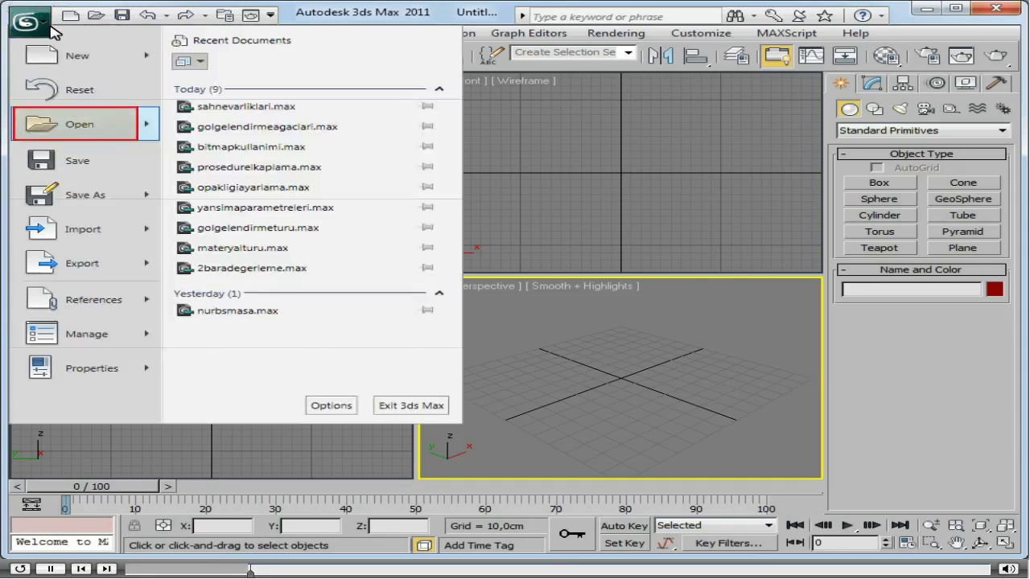
{"action": "left_click", "coordinate": [91, 124]}
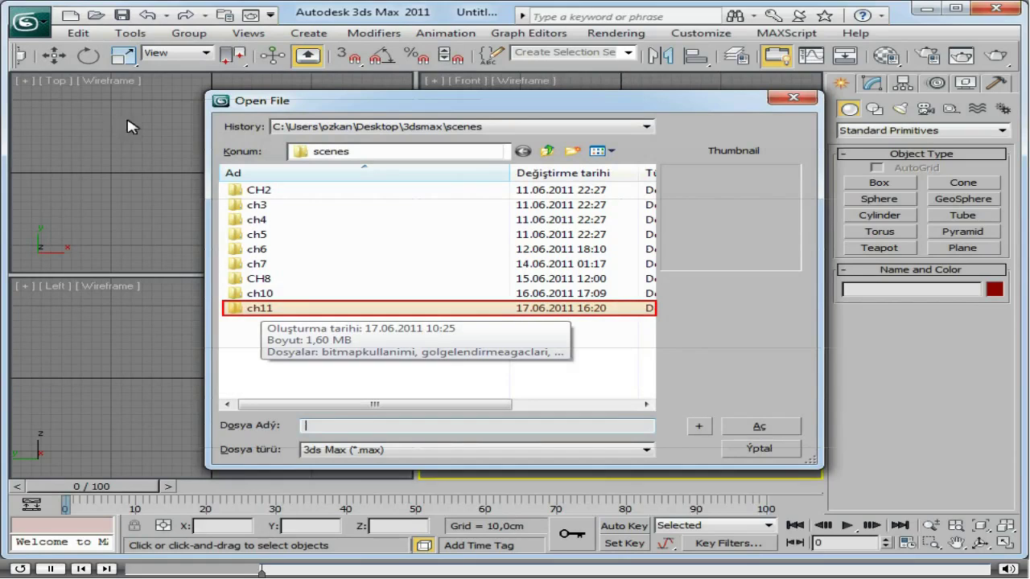
{"action": "double_click", "coordinate": [262, 310]}
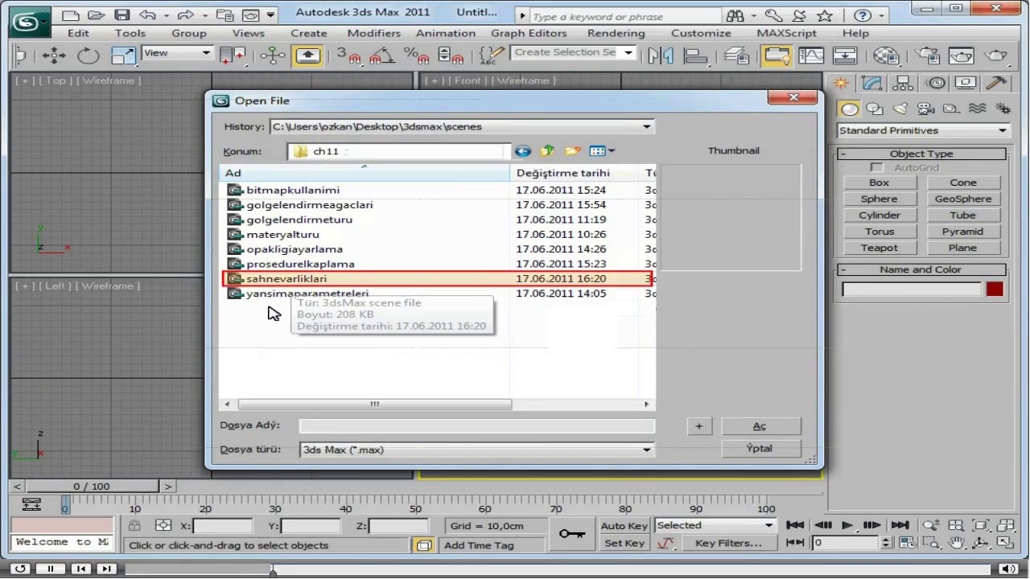
{"action": "left_click", "coordinate": [293, 283]}
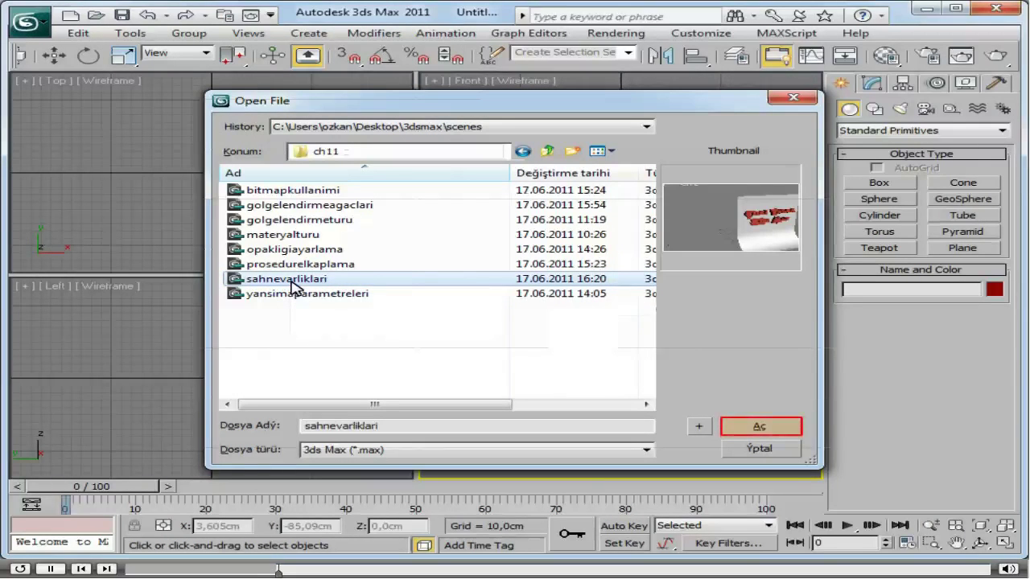
{"action": "left_click", "coordinate": [761, 427]}
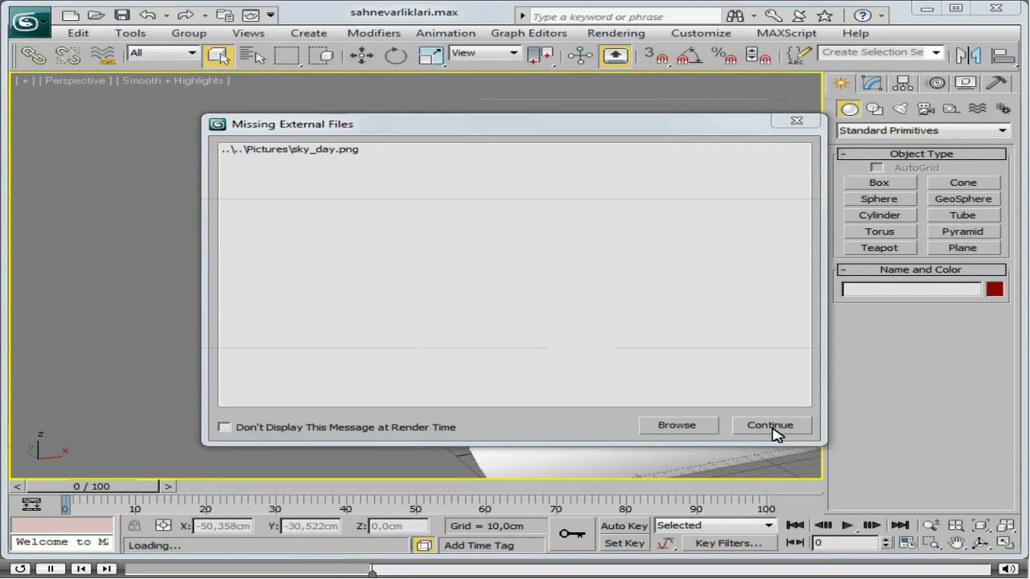
{"action": "left_click", "coordinate": [772, 433]}
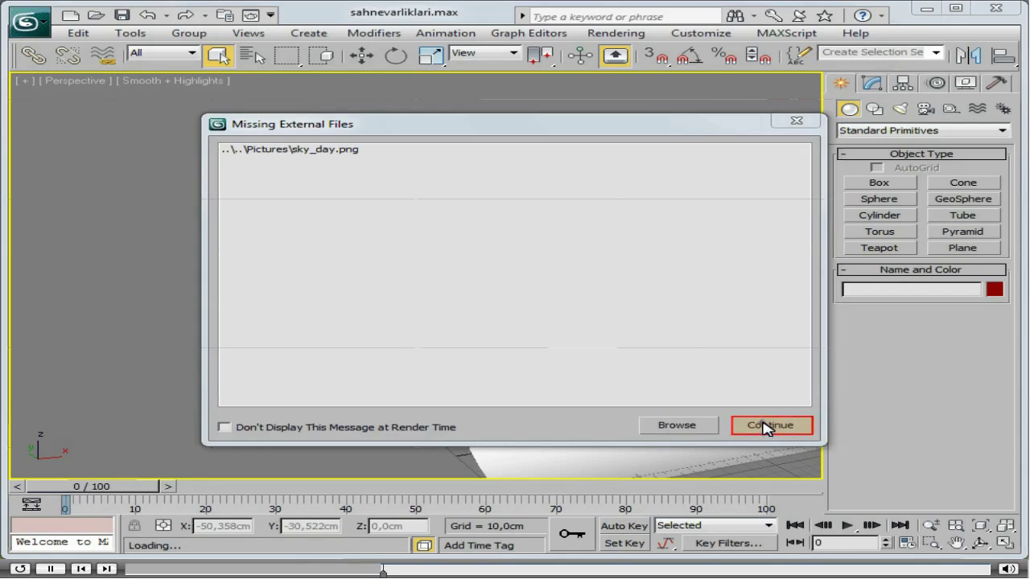
{"action": "left_click", "coordinate": [765, 429]}
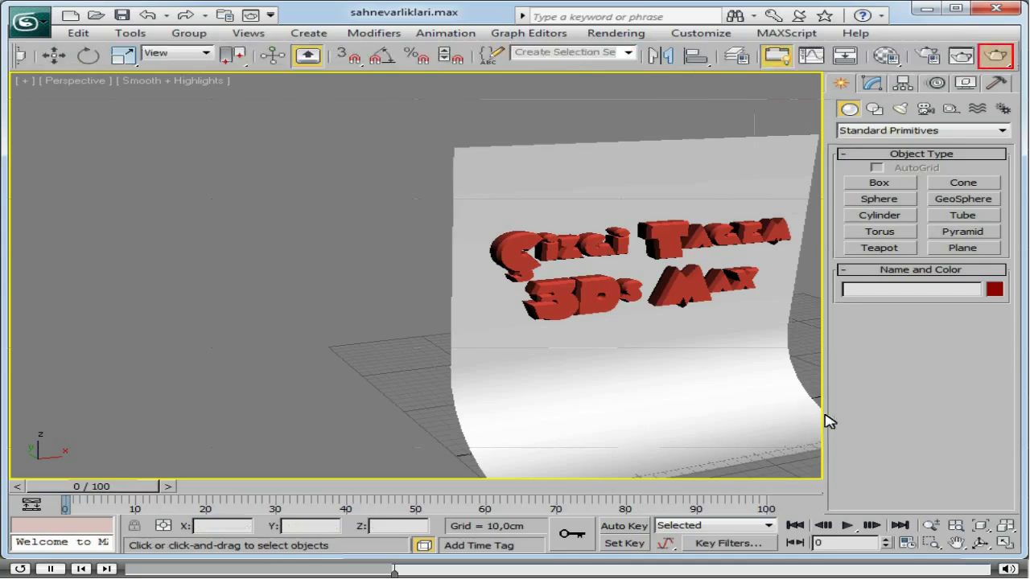
{"action": "left_click", "coordinate": [998, 56]}
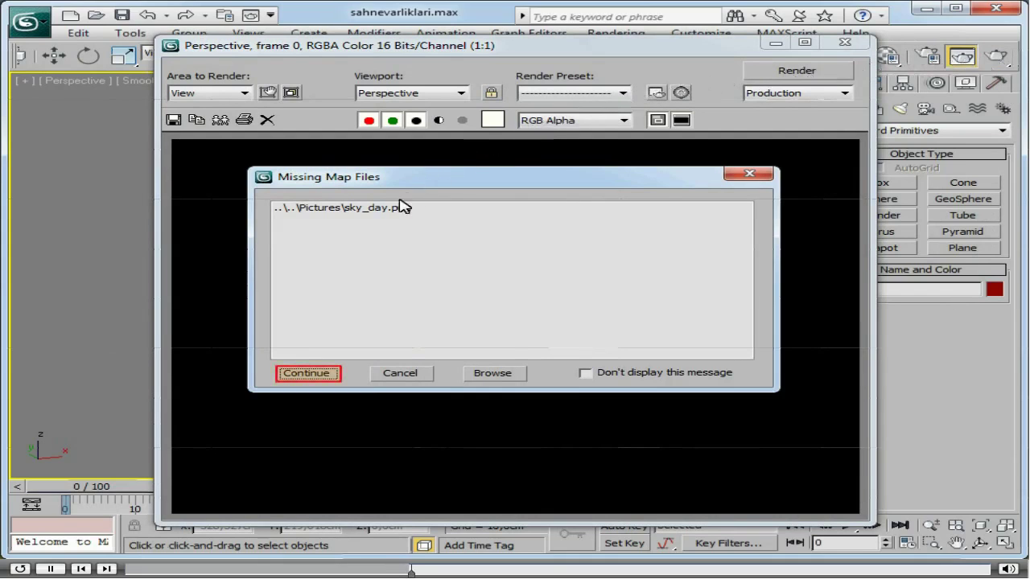
{"action": "left_click", "coordinate": [327, 374]}
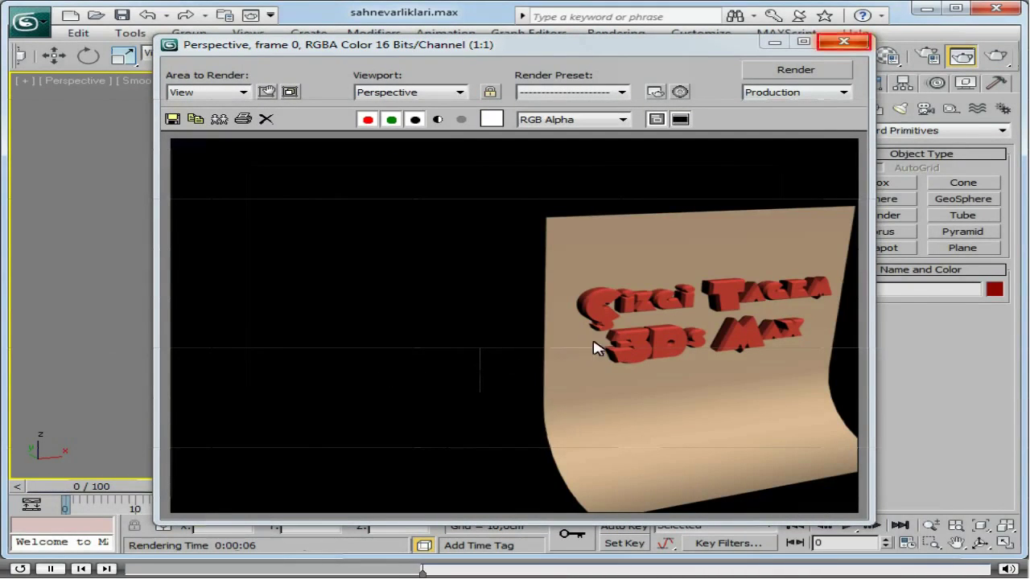
{"action": "left_click", "coordinate": [844, 41]}
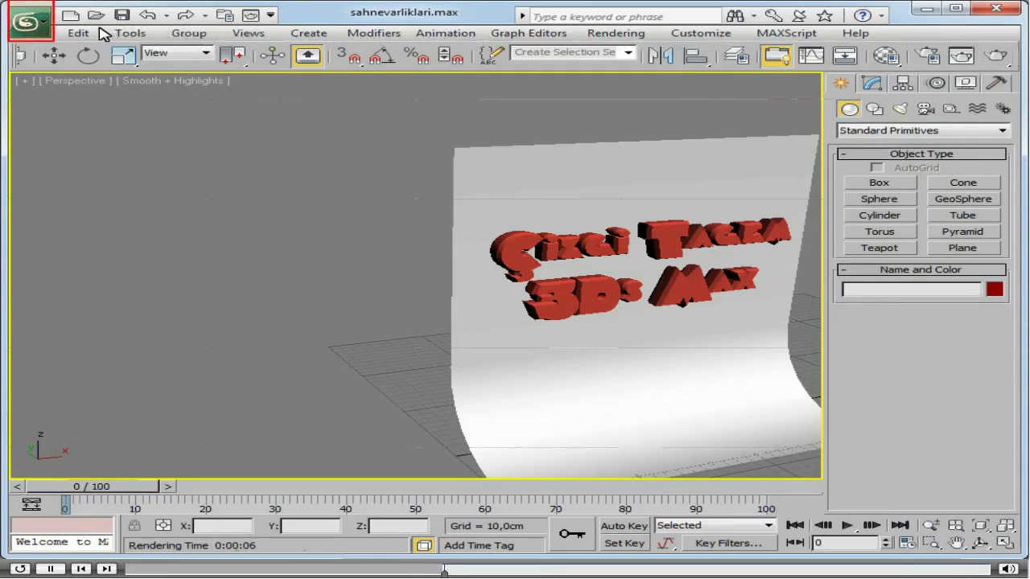
- Open Asset Tracking and select the missing sky_day entry under Maps / Shaders
{"action": "left_click", "coordinate": [37, 22]}
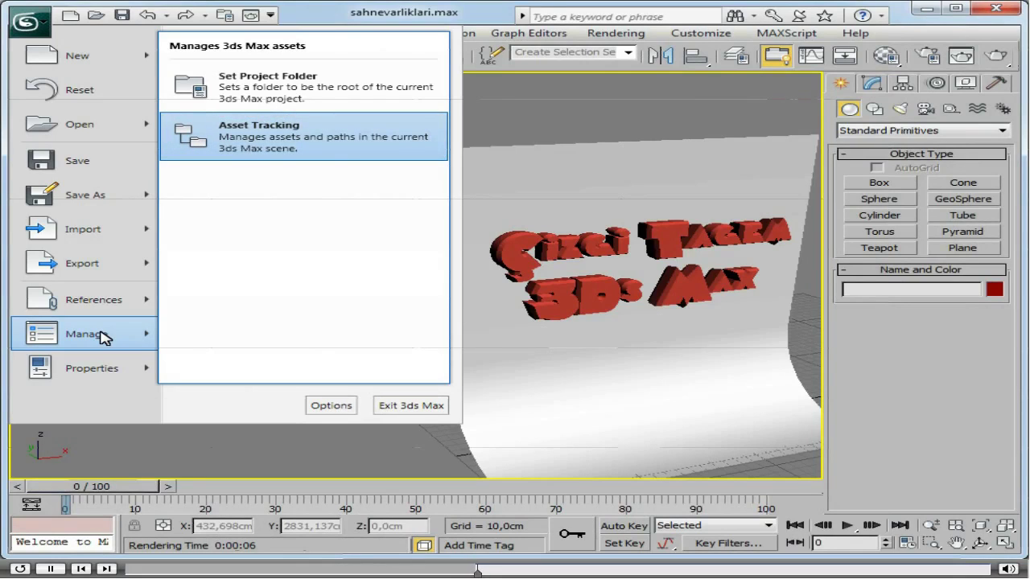
{"action": "left_click", "coordinate": [312, 145]}
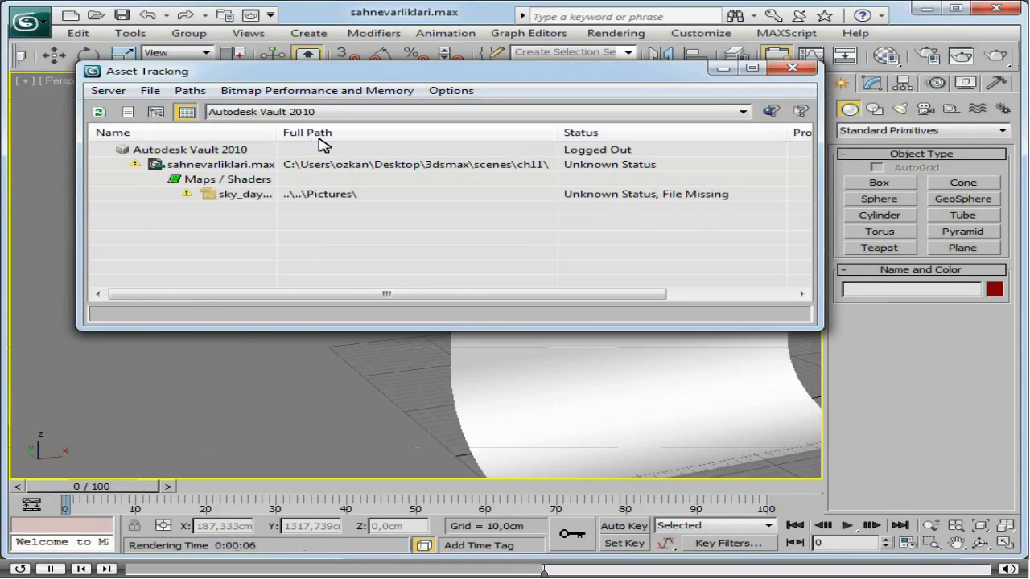
{"action": "left_click", "coordinate": [407, 198]}
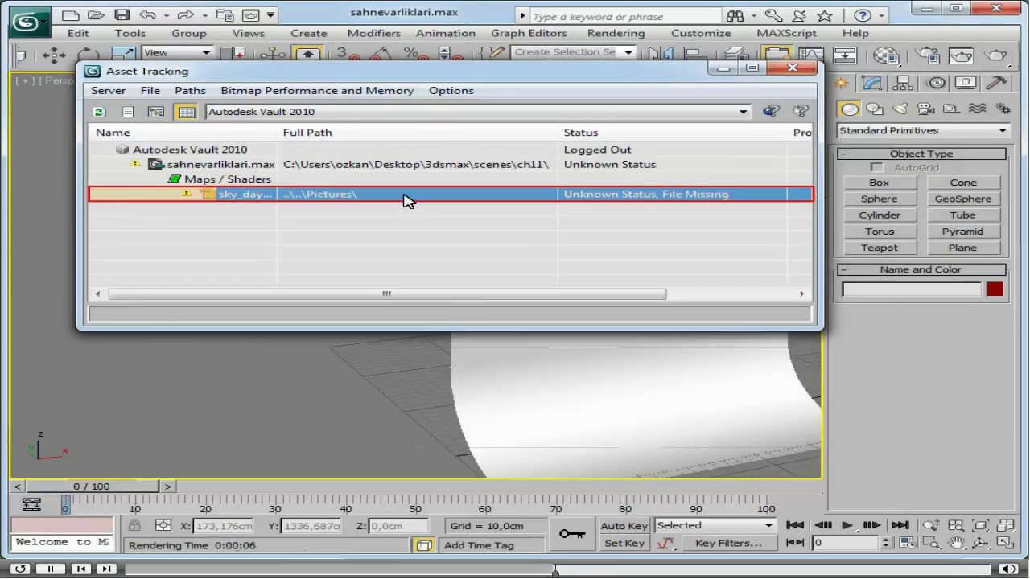
- Point the sky_day.png asset path to the 3dsmax\sceneassets\images folder
{"action": "right_click", "coordinate": [396, 201]}
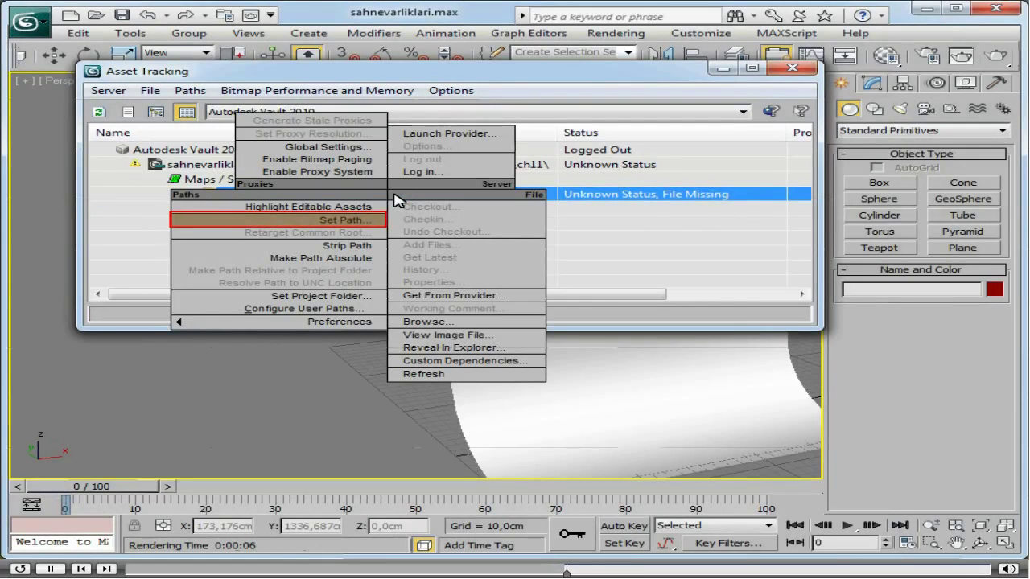
{"action": "left_click", "coordinate": [344, 221]}
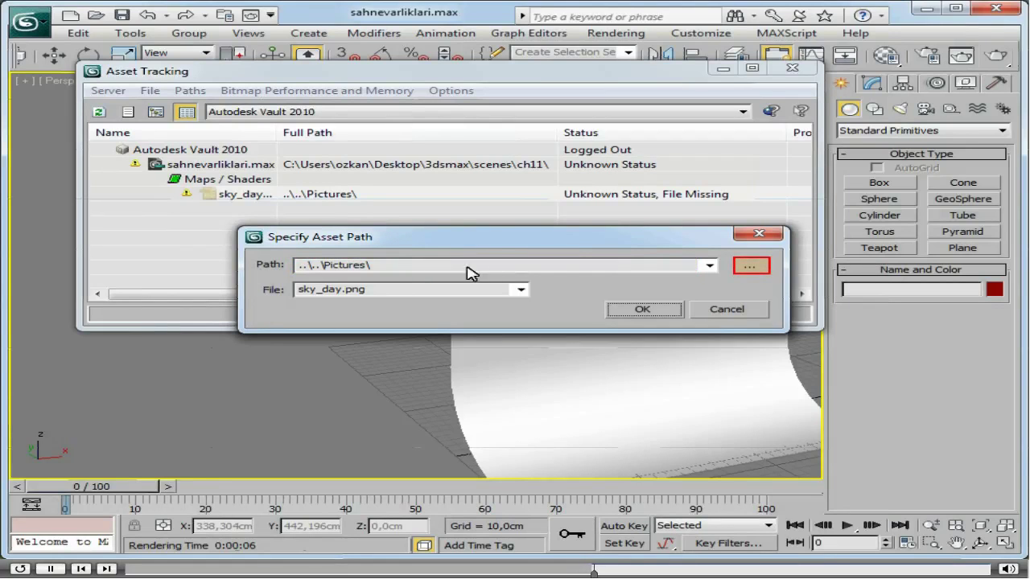
{"action": "left_click", "coordinate": [750, 267]}
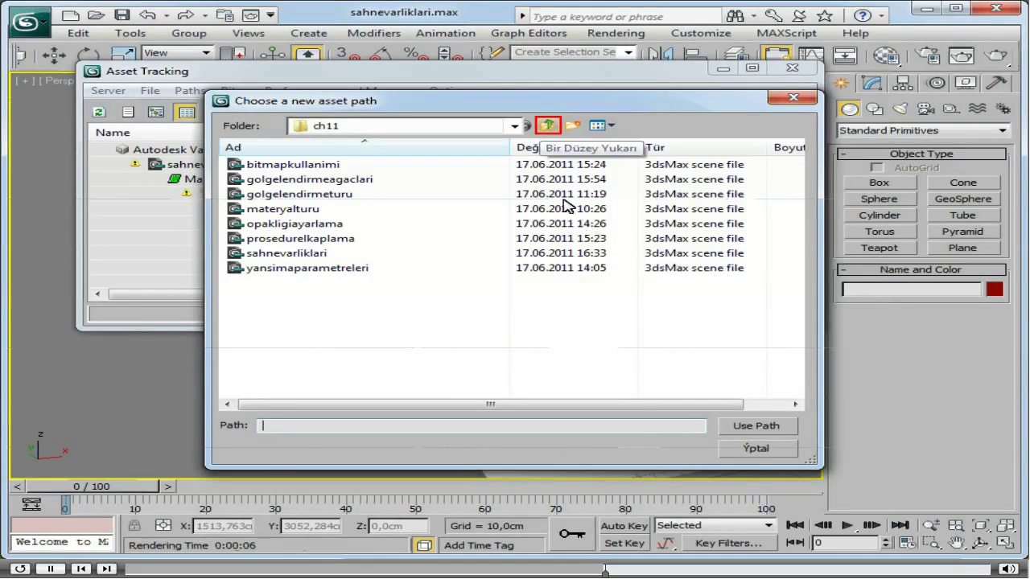
{"action": "left_click", "coordinate": [548, 127]}
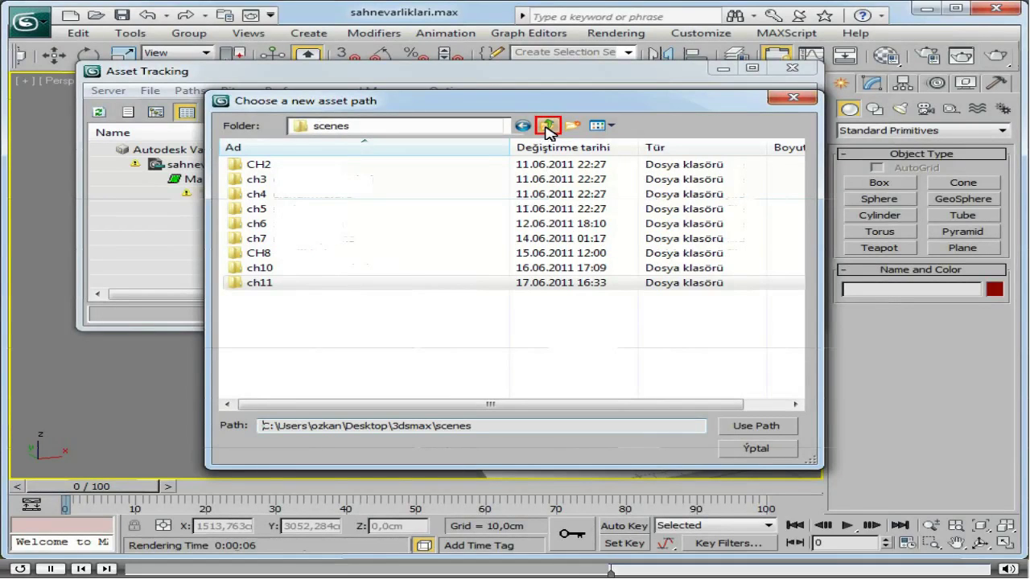
{"action": "left_click", "coordinate": [547, 127]}
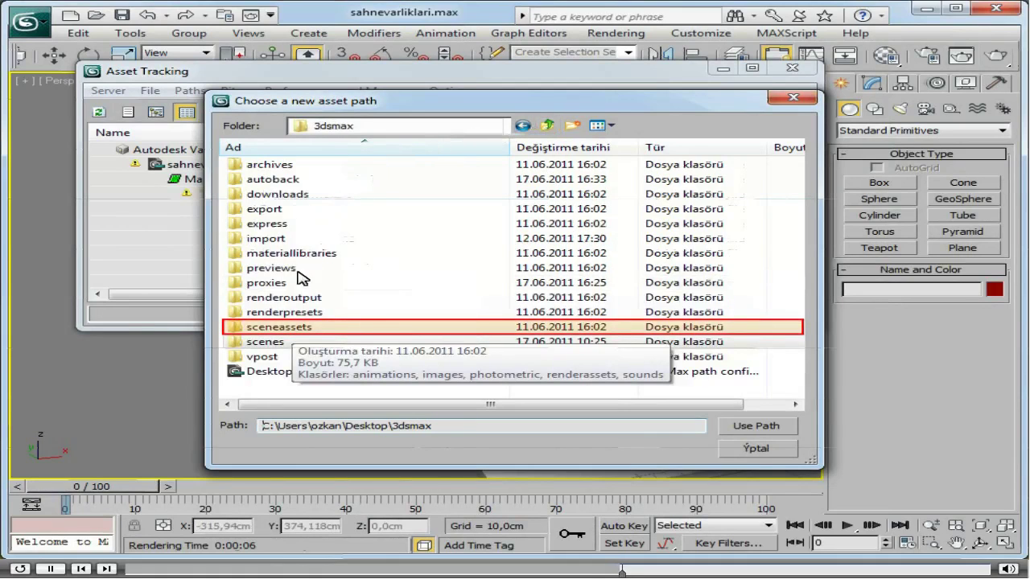
{"action": "double_click", "coordinate": [295, 328]}
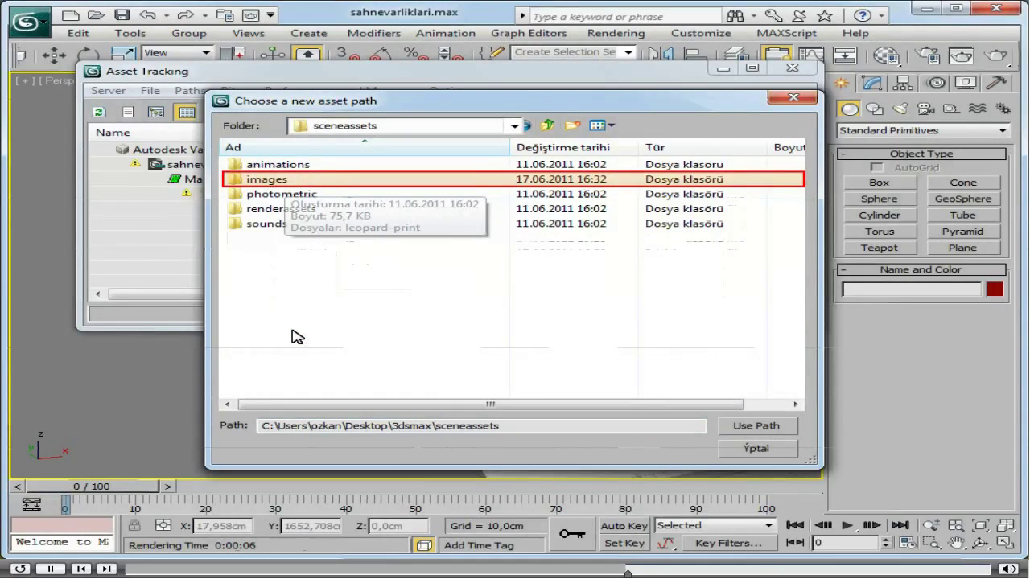
{"action": "double_click", "coordinate": [286, 180]}
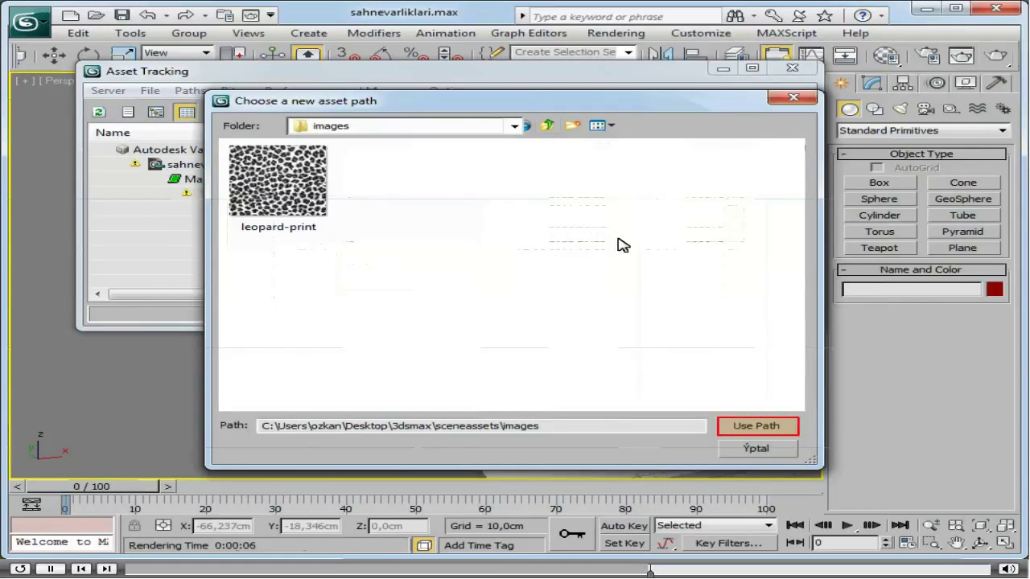
{"action": "left_click", "coordinate": [740, 426]}
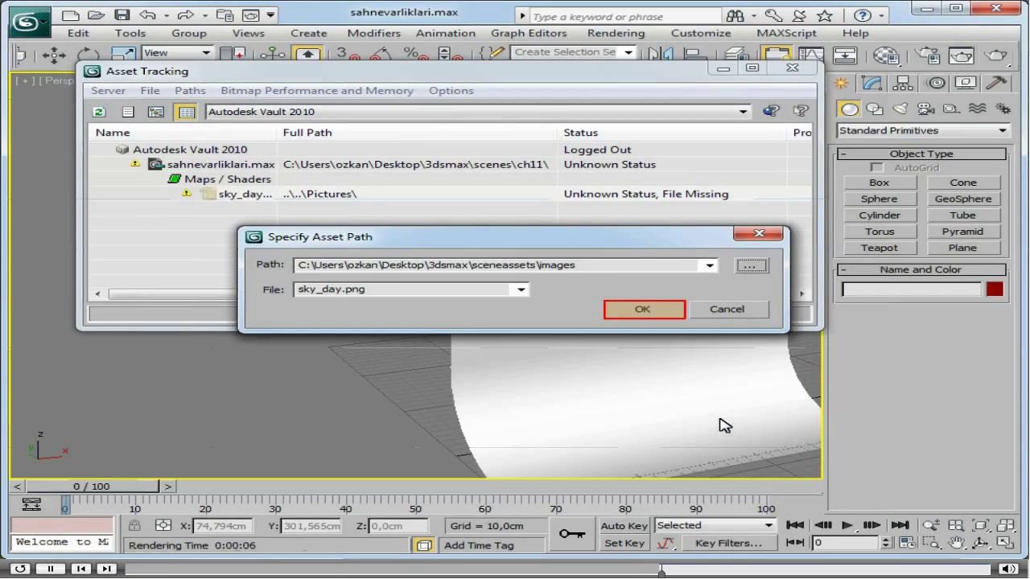
- Confirm the sceneassets\images path for sky_day and close Asset Tracking
{"action": "left_click", "coordinate": [644, 310]}
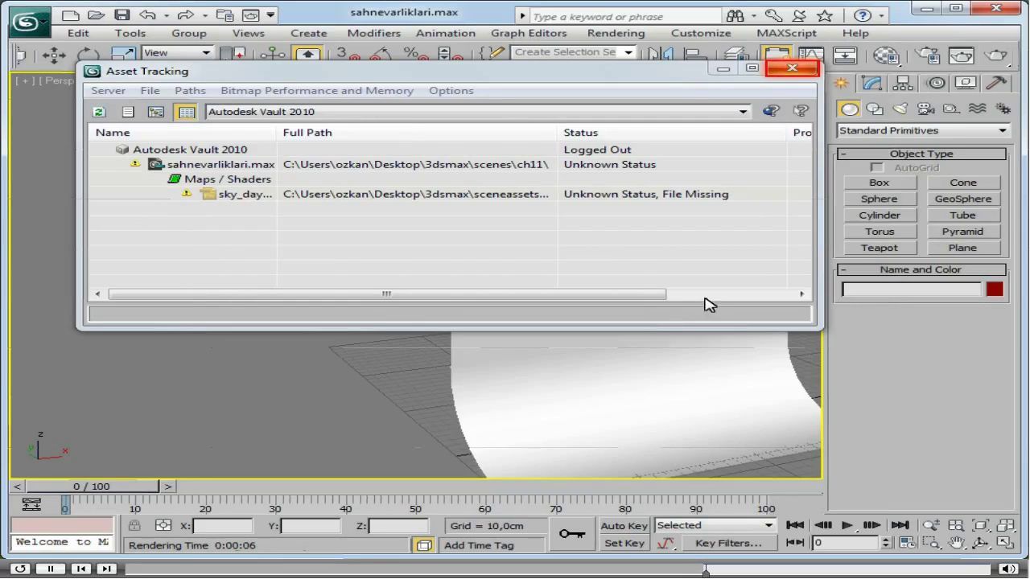
{"action": "left_click", "coordinate": [793, 69]}
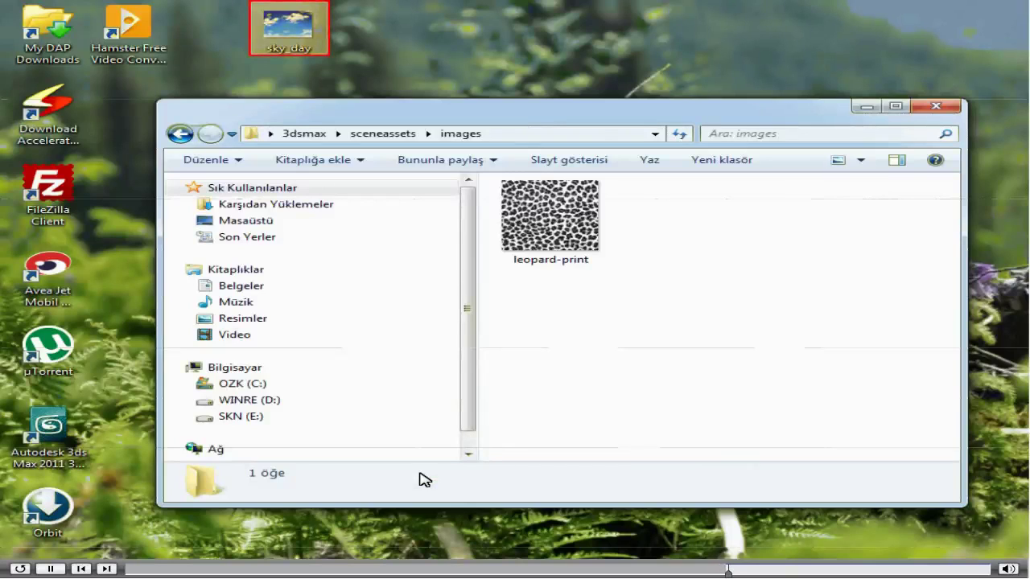
- Move the sky_day image from the desktop into the sceneassets\images folder
{"action": "left_click", "coordinate": [296, 46]}
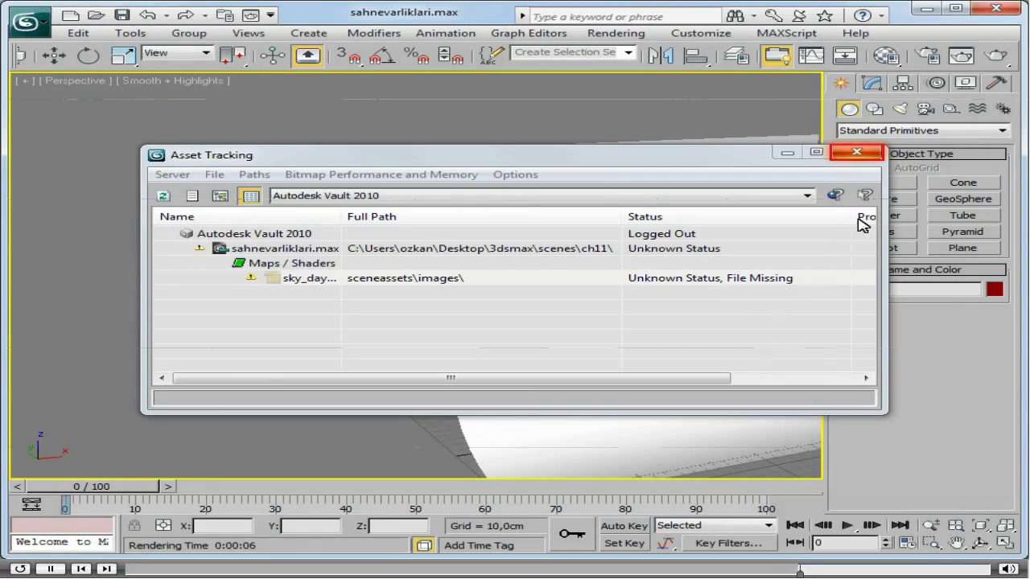
- Reopen Asset Tracking and reapply the sceneassets\images path so sky_day reads Found
{"action": "left_click", "coordinate": [856, 152]}
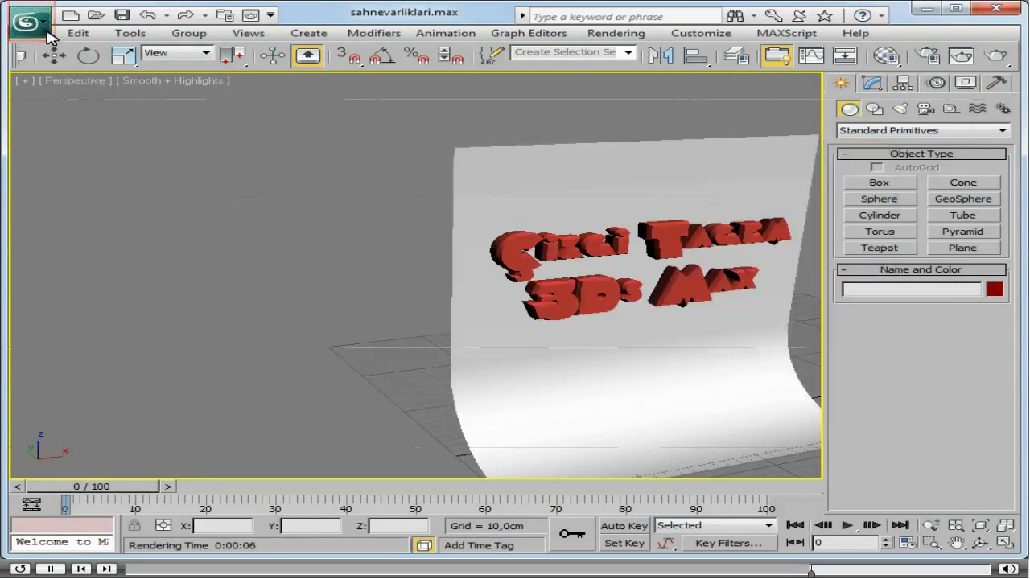
{"action": "left_click", "coordinate": [46, 31]}
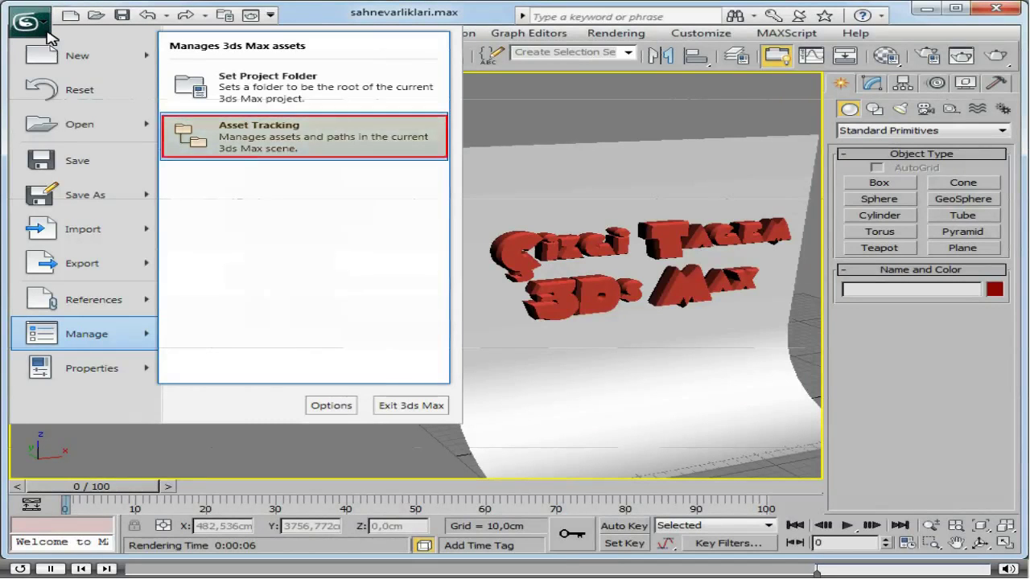
{"action": "left_click", "coordinate": [262, 127]}
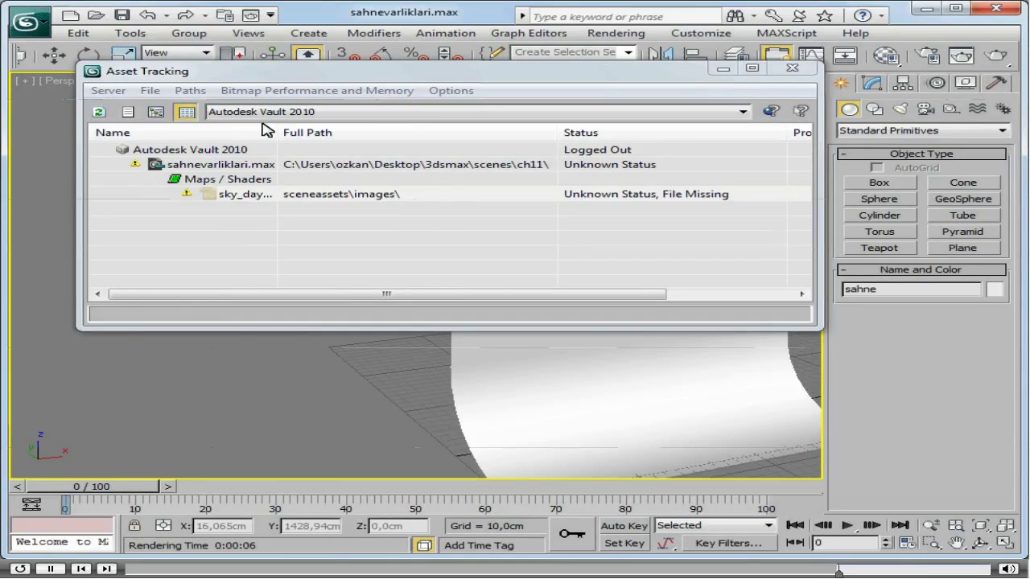
{"action": "right_click", "coordinate": [312, 197]}
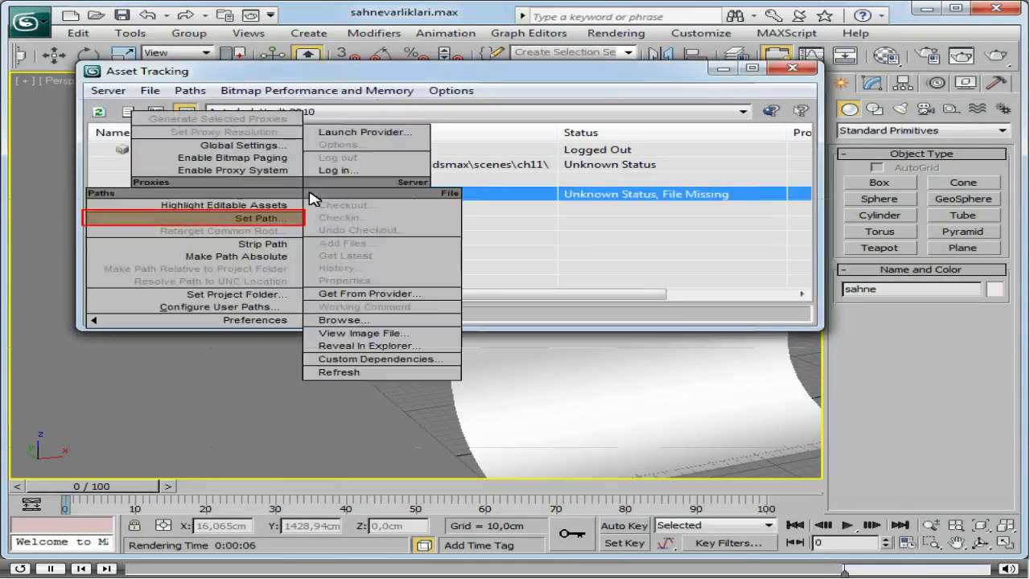
{"action": "left_click", "coordinate": [274, 215]}
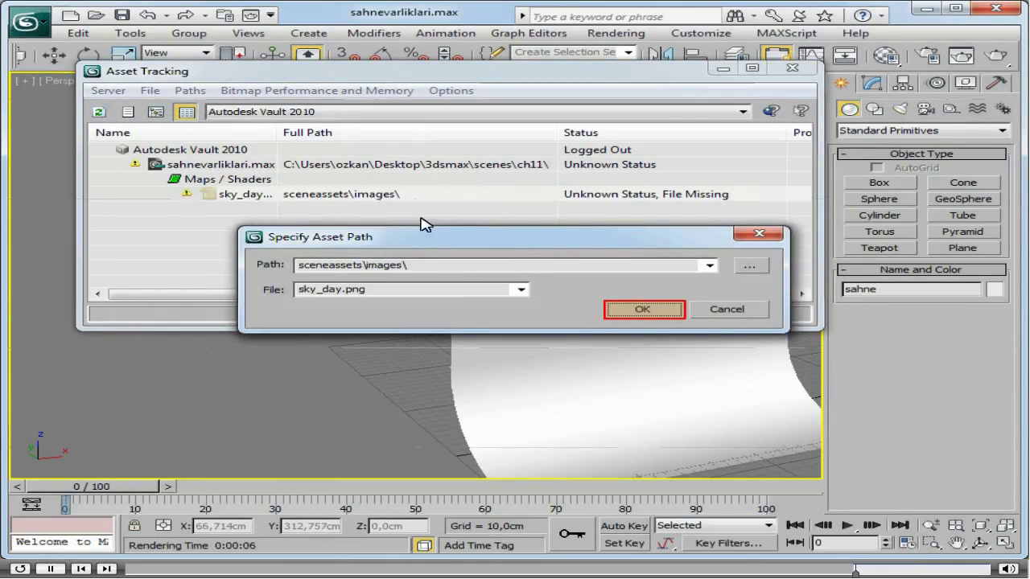
{"action": "left_click", "coordinate": [636, 312]}
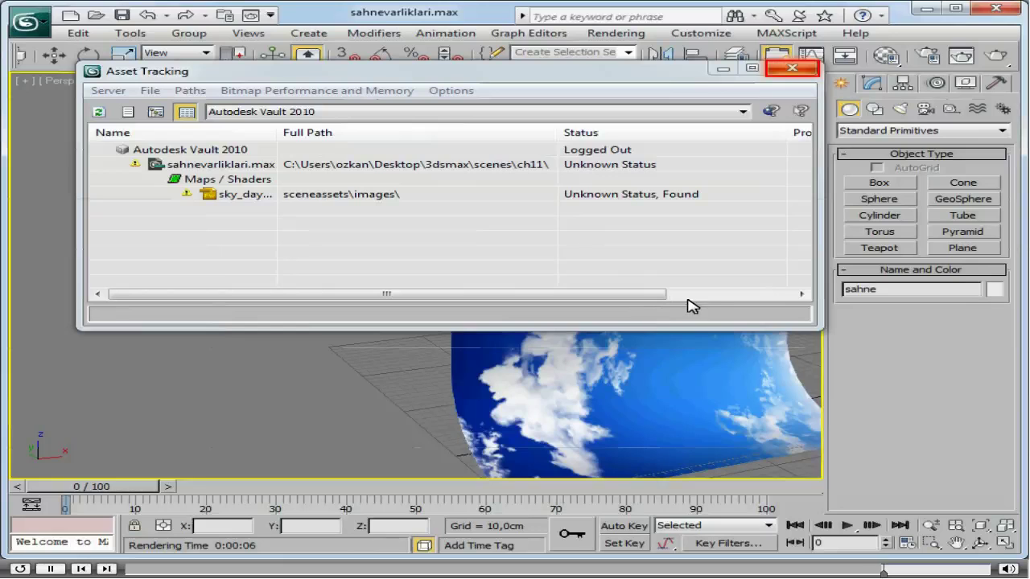
- Close Asset Tracking to view the sky backdrop, then reopen it with Shift+T to verify Found
{"action": "left_click", "coordinate": [778, 70]}
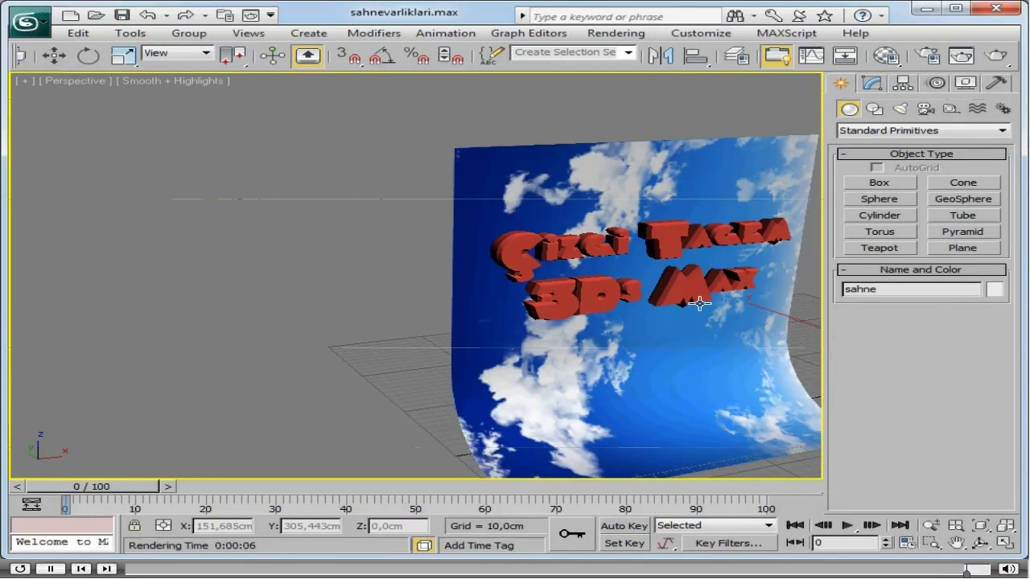
{"action": "key", "text": "shift+t"}
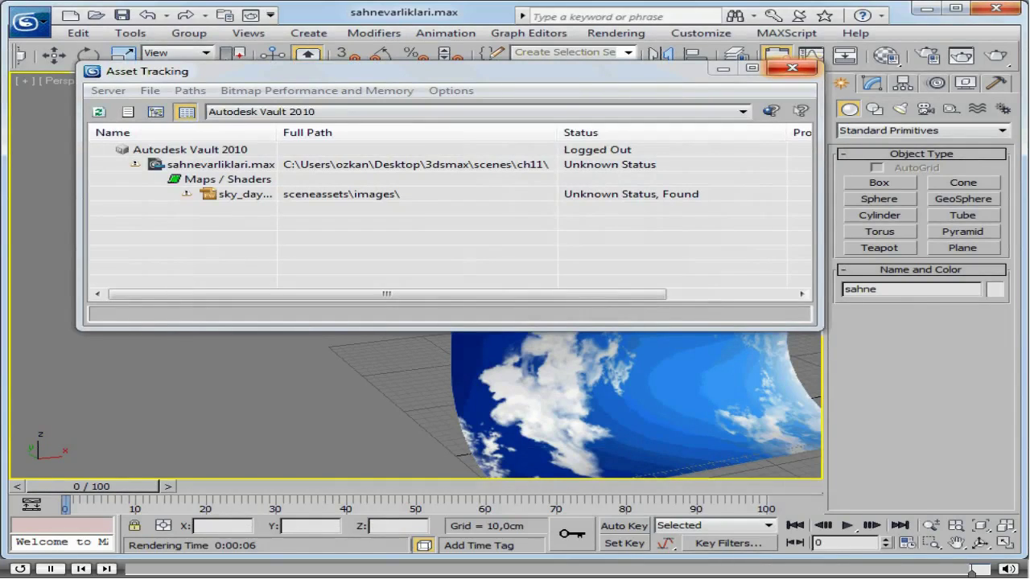